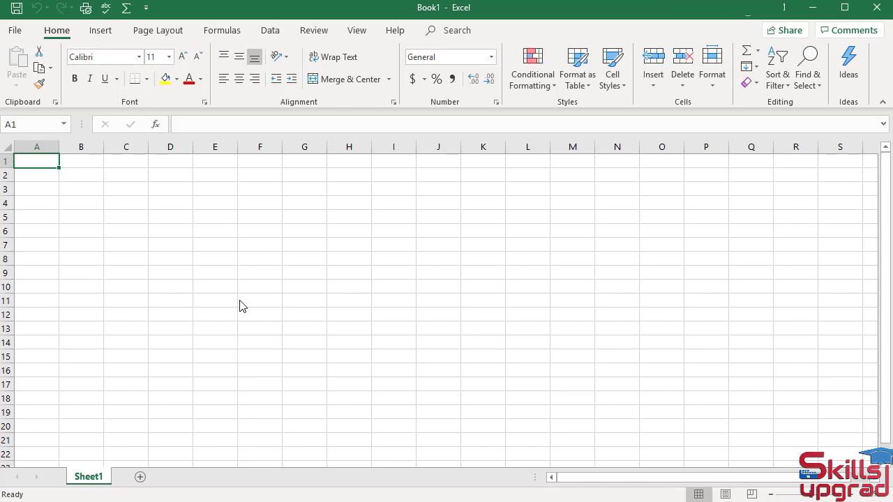
Import the Monthly Revenue CSV file from the download folder on Local Disk (E:)
{"action": "left_click", "coordinate": [268, 34]}
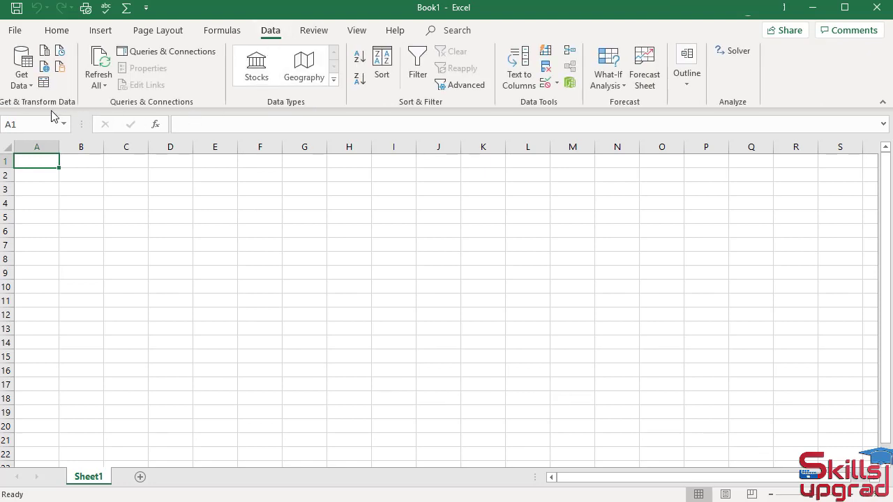
{"action": "left_click", "coordinate": [46, 50]}
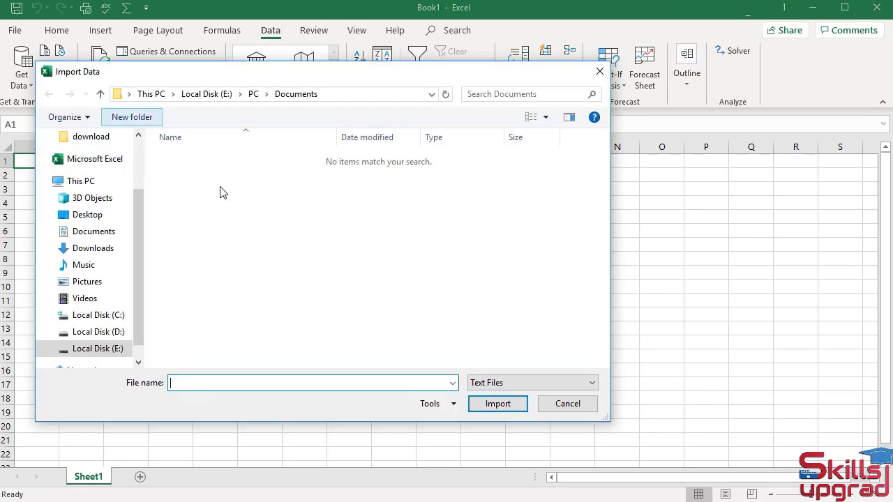
{"action": "left_click", "coordinate": [97, 348]}
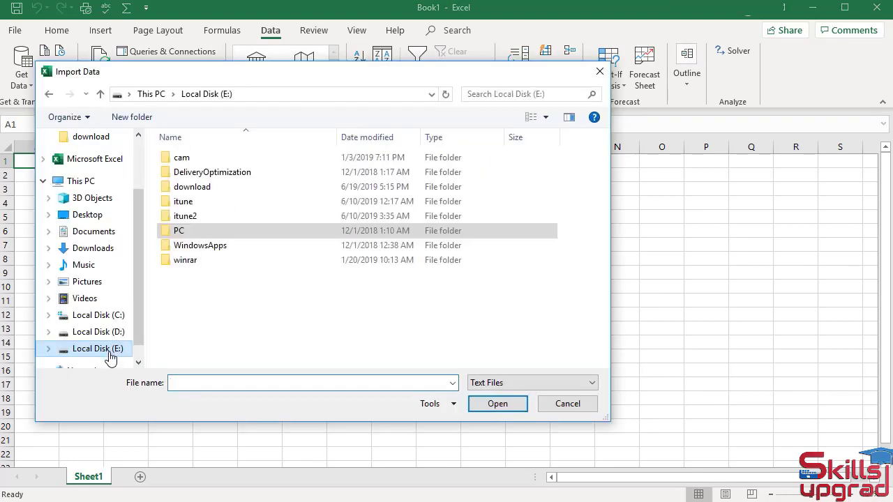
{"action": "left_click", "coordinate": [192, 186]}
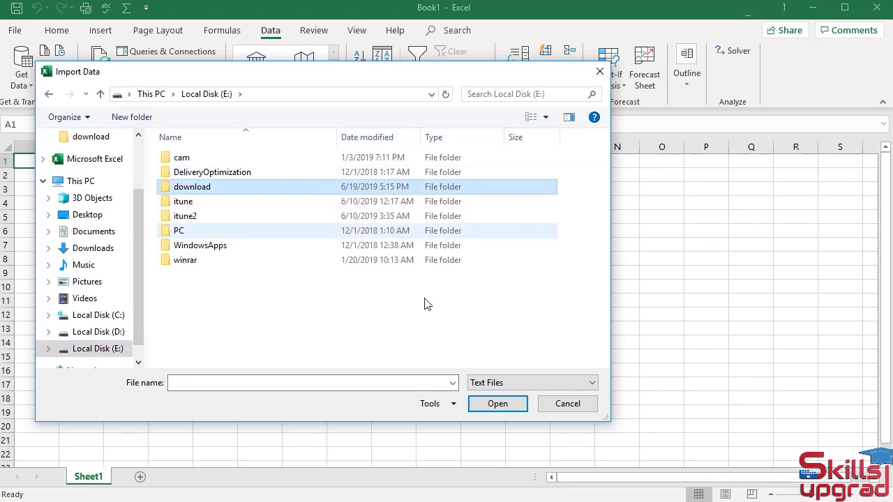
{"action": "left_click", "coordinate": [505, 404]}
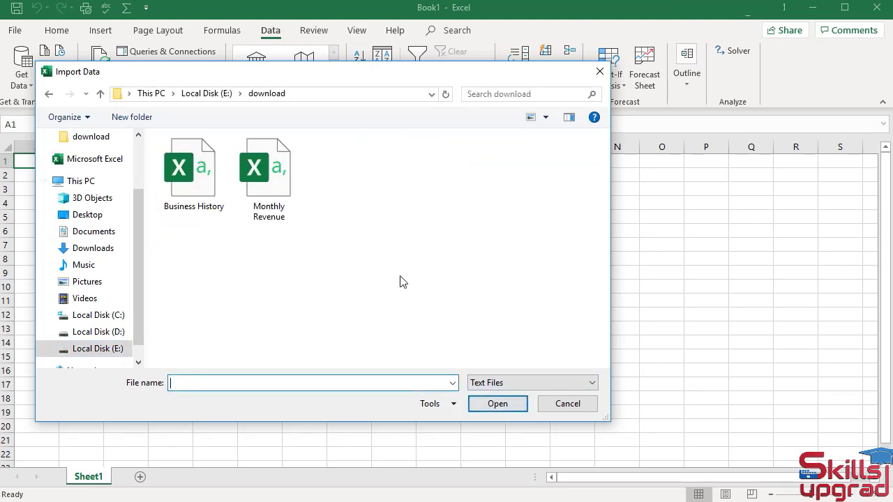
{"action": "left_click", "coordinate": [264, 189]}
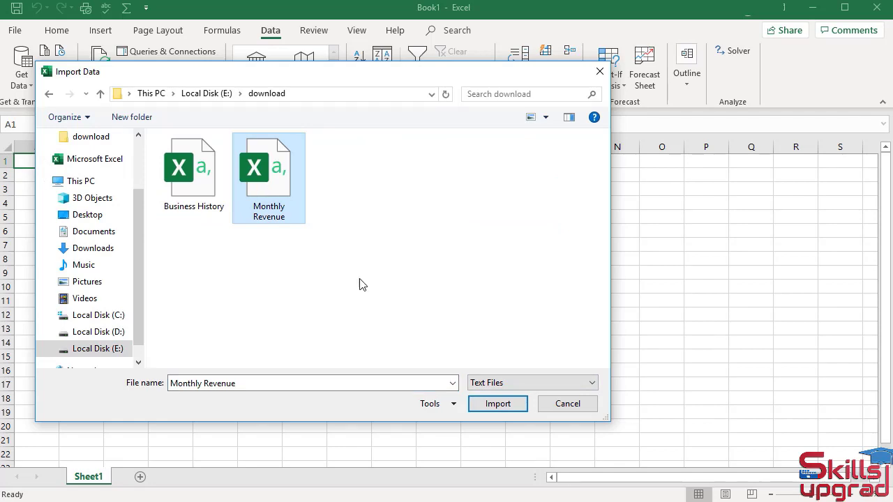
{"action": "left_click", "coordinate": [497, 404]}
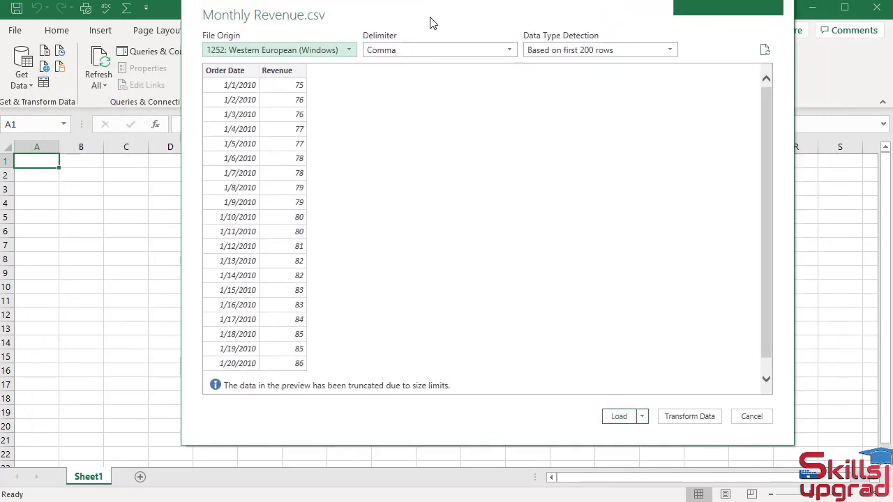
Base the data type detection on the entire dataset and open the Monthly Revenue data for transformation
{"action": "left_click", "coordinate": [641, 73]}
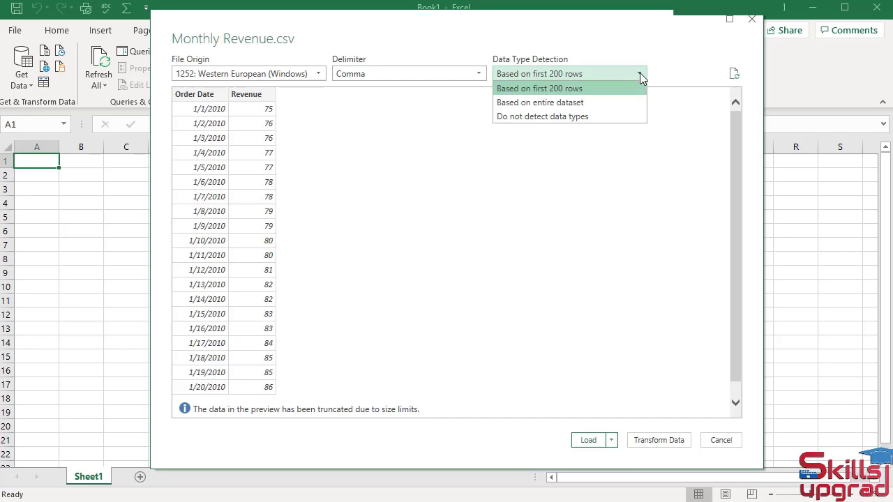
{"action": "left_click", "coordinate": [578, 103]}
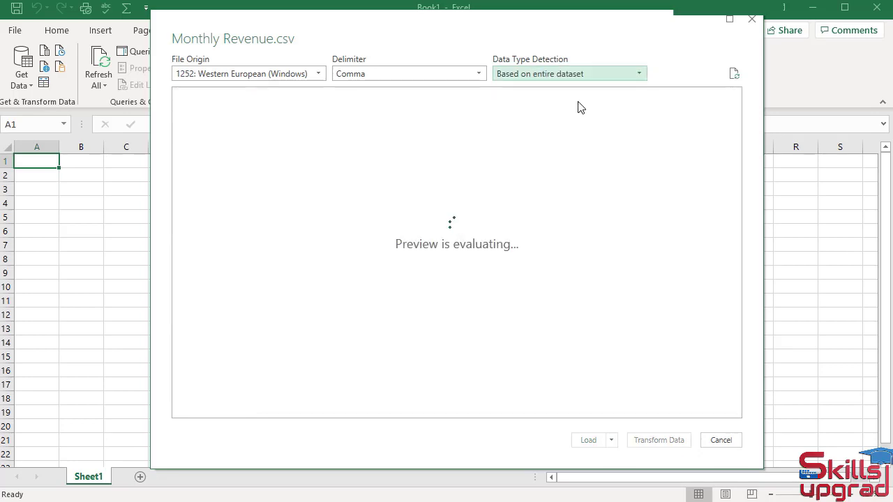
{"action": "left_click", "coordinate": [657, 439]}
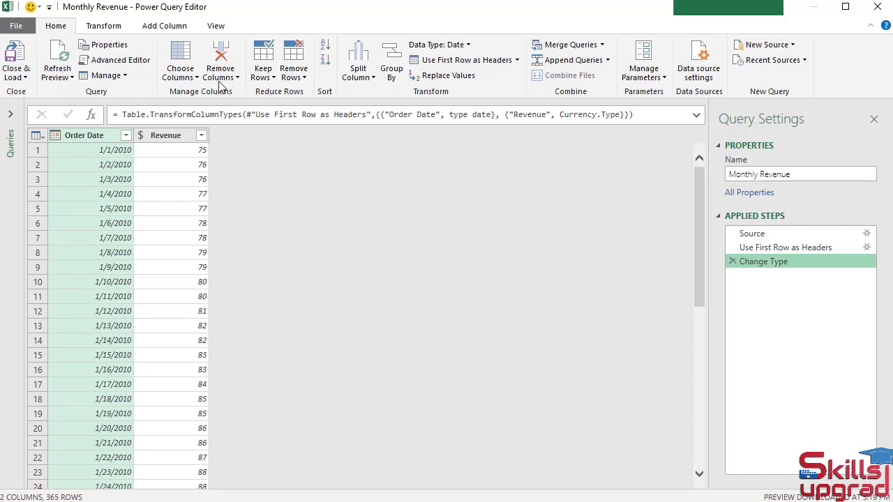
Add a Start of Month column derived from the Order Date column
{"action": "left_click", "coordinate": [173, 28]}
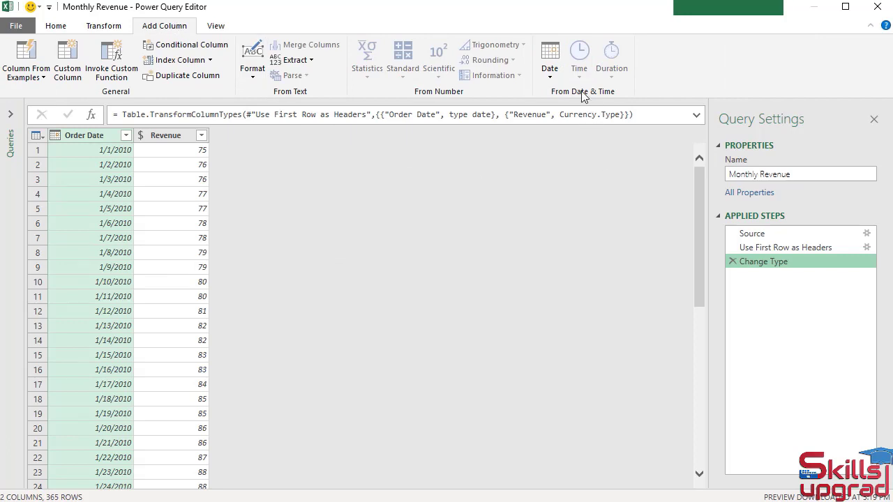
{"action": "left_click", "coordinate": [558, 77]}
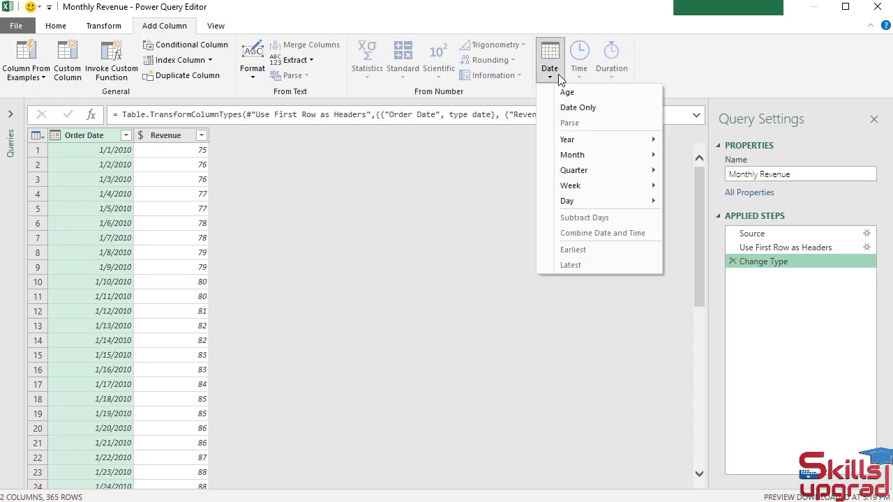
{"action": "mouse_move", "coordinate": [570, 159]}
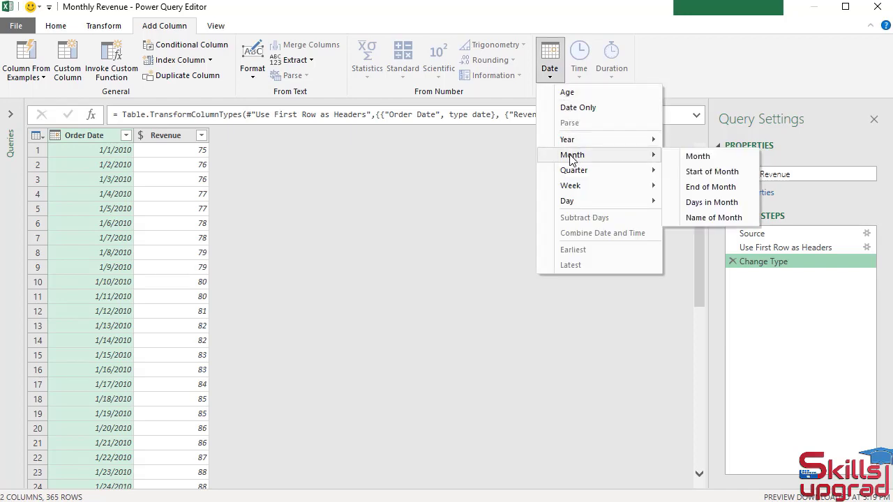
{"action": "left_click", "coordinate": [703, 172]}
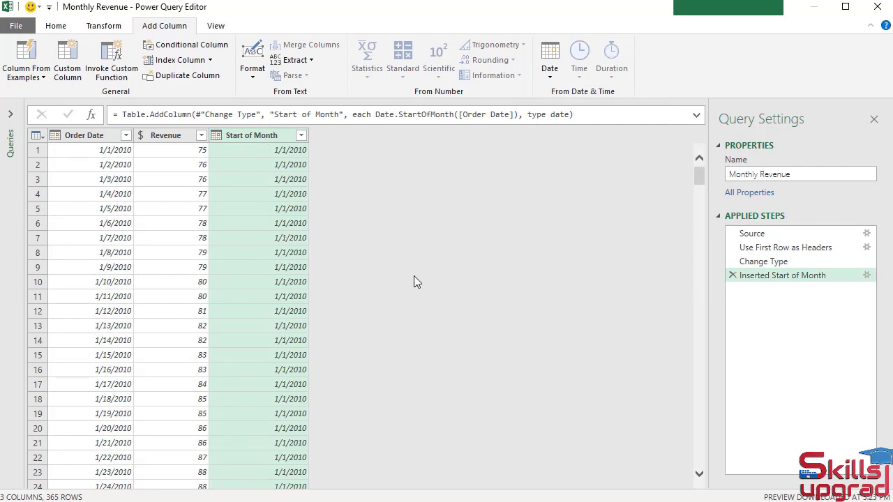
Rename the Start of Month column to Monthly Sale
{"action": "right_click", "coordinate": [256, 136]}
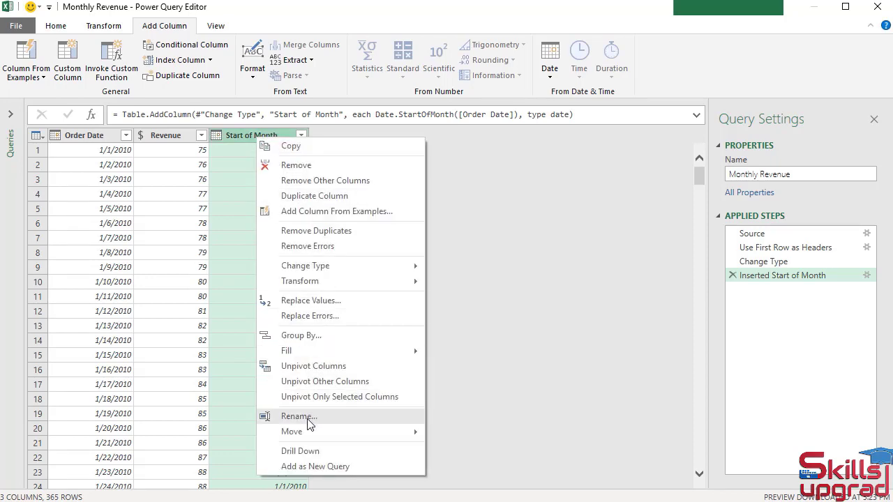
{"action": "left_click", "coordinate": [300, 416]}
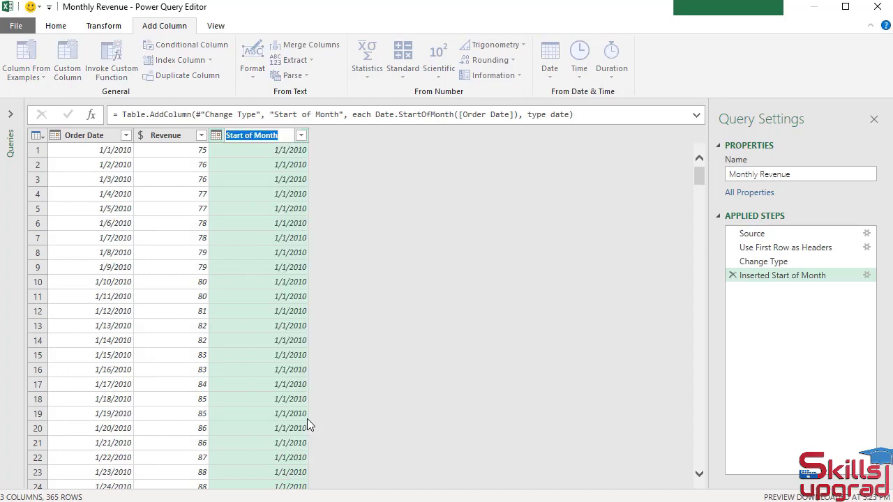
{"action": "type", "text": "M"}
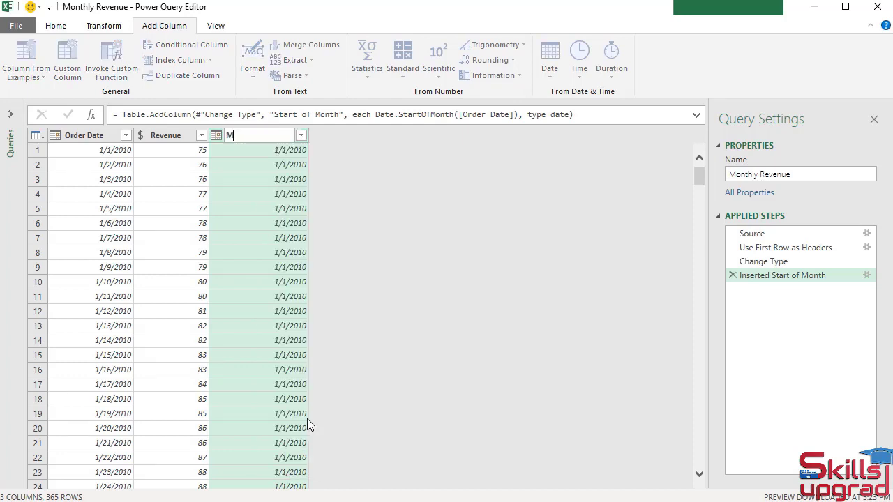
{"action": "type", "text": "onthly Sale"}
{"action": "key", "text": "Return"}
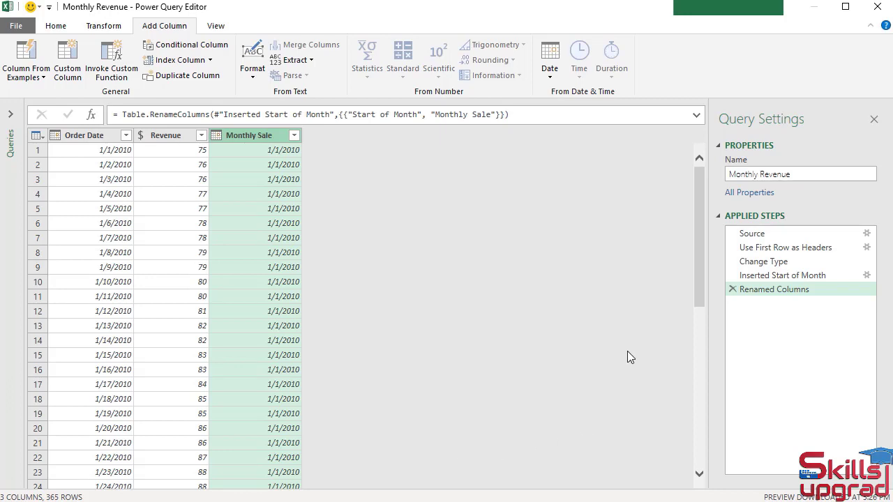
Start grouping the rows by Monthly Sale, naming the new aggregate column Monthly Sale Value
{"action": "left_click", "coordinate": [102, 27]}
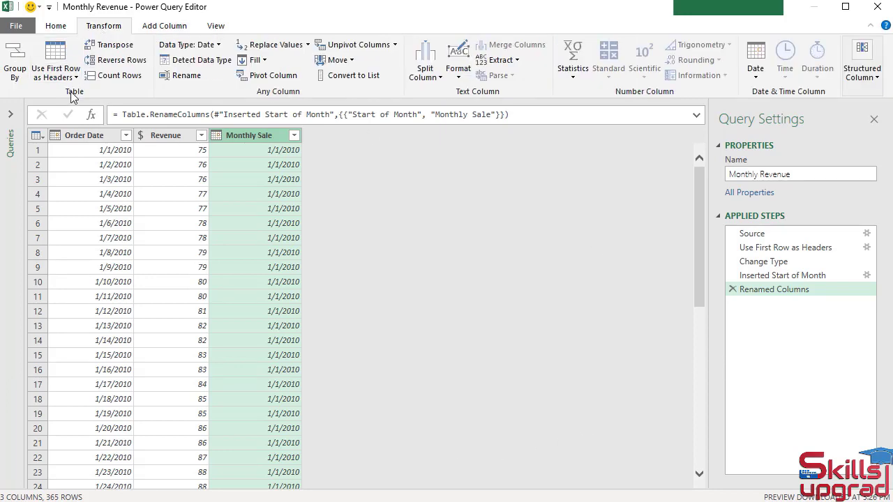
{"action": "left_click", "coordinate": [15, 59]}
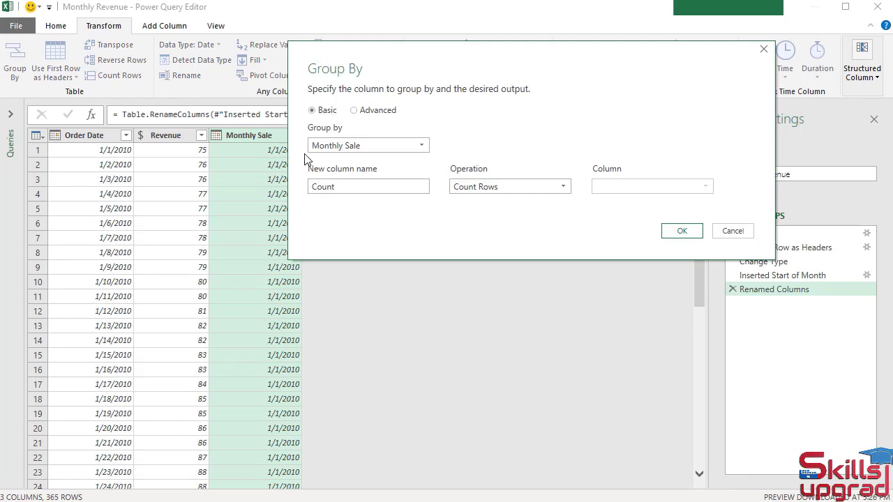
{"action": "left_click", "coordinate": [371, 189]}
{"action": "key", "text": "BackSpace"}
{"action": "key", "text": "BackSpace"}
{"action": "key", "text": "BackSpace"}
{"action": "key", "text": "BackSpace"}
{"action": "key", "text": "BackSpace"}
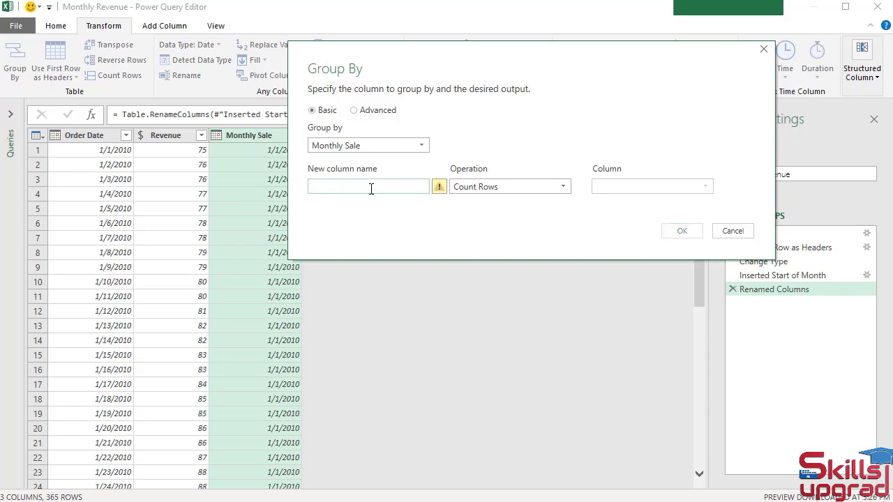
{"action": "type", "text": "Monthly Sale Va"}
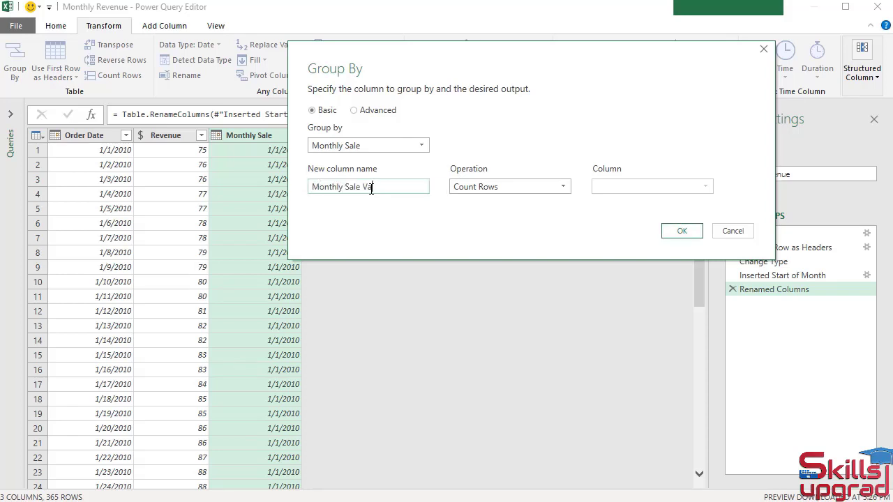
{"action": "type", "text": "lue"}
Set the grouping to calculate the Sum of the Revenue column and apply it
{"action": "left_click", "coordinate": [565, 188]}
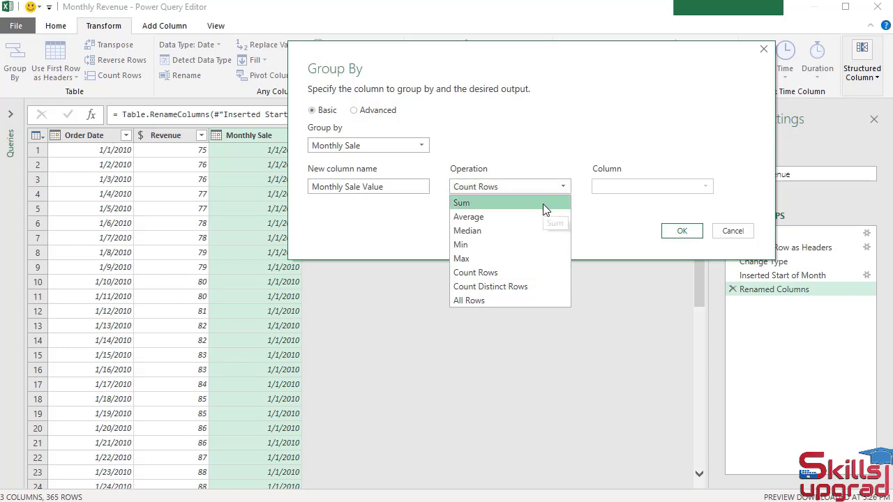
{"action": "left_click", "coordinate": [544, 204]}
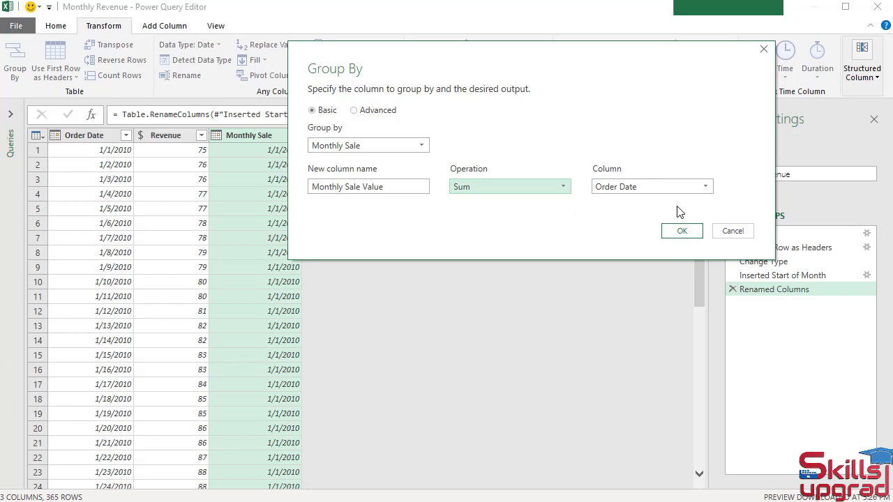
{"action": "left_click", "coordinate": [704, 188]}
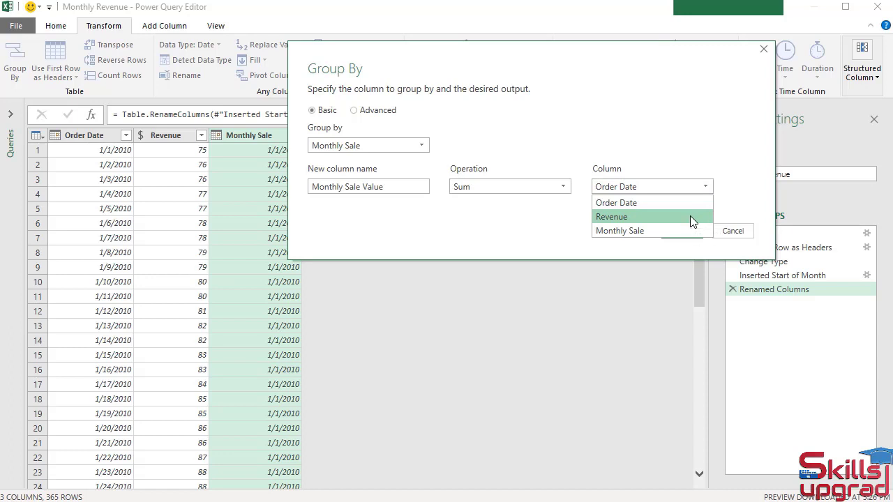
{"action": "left_click", "coordinate": [690, 216]}
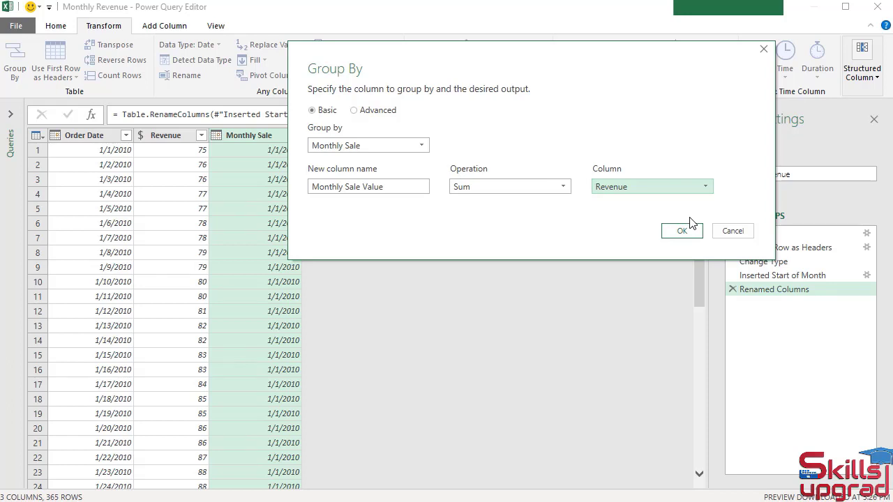
{"action": "left_click", "coordinate": [684, 235]}
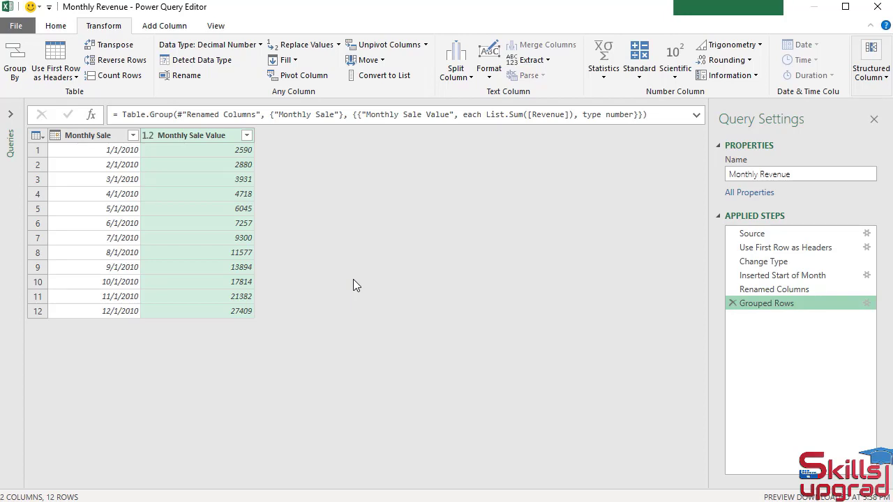
Close the query editor and load the grouped result as a table into the existing worksheet at cell A1
{"action": "left_click", "coordinate": [56, 25]}
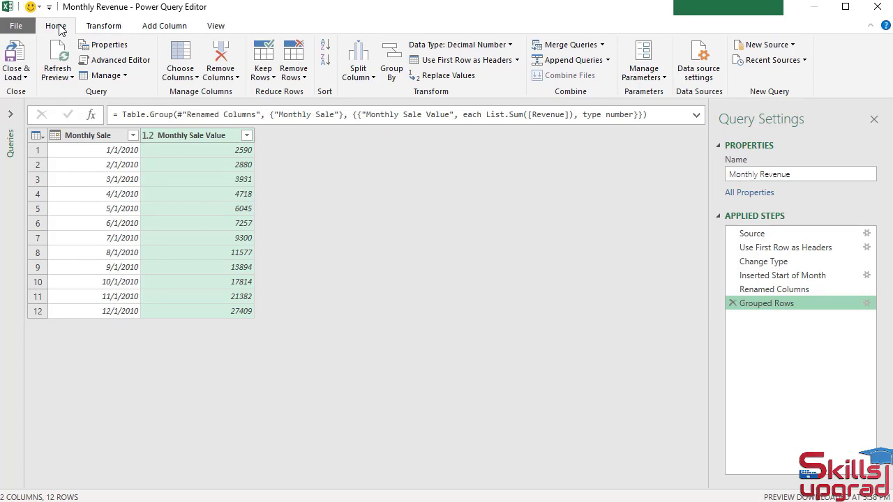
{"action": "left_click", "coordinate": [26, 80]}
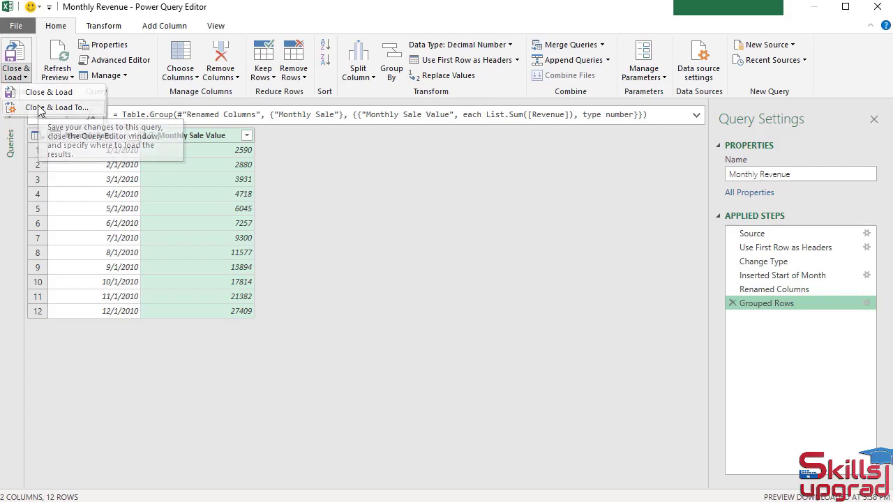
{"action": "left_click", "coordinate": [39, 110]}
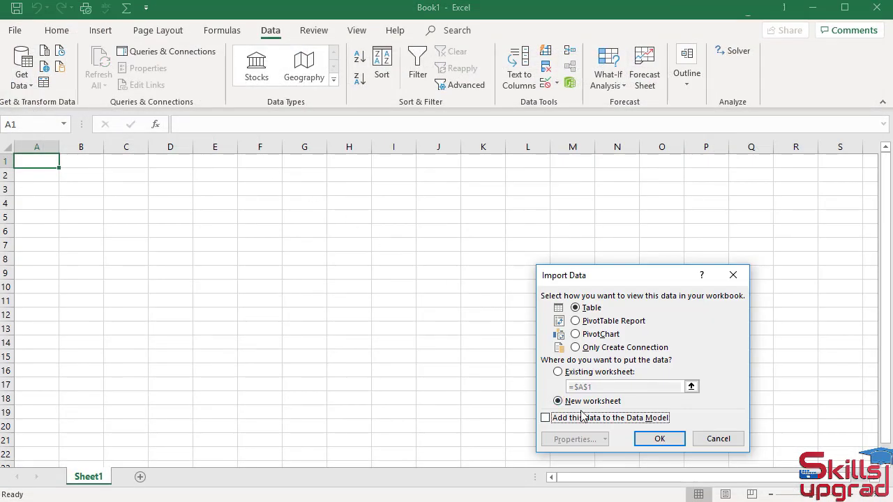
{"action": "left_click", "coordinate": [559, 373]}
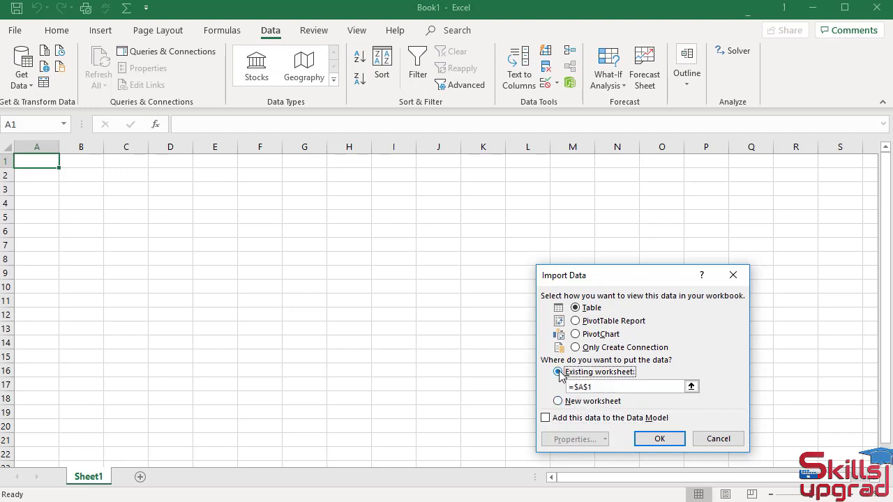
{"action": "left_click", "coordinate": [659, 440]}
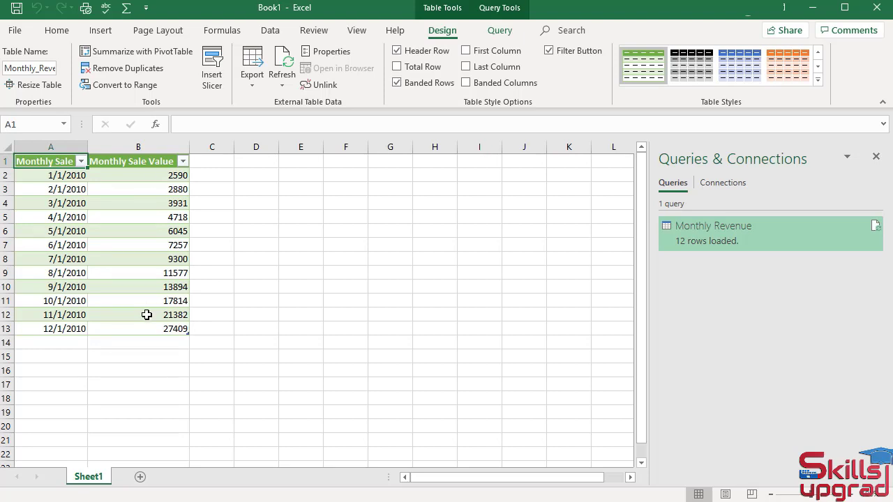
Format the Monthly Sale Value figures in B2:B13 as Currency with no decimal places
{"action": "left_click_drag", "start_coordinate": [168, 175], "coordinate": [163, 325]}
{"action": "left_click", "coordinate": [56, 29]}
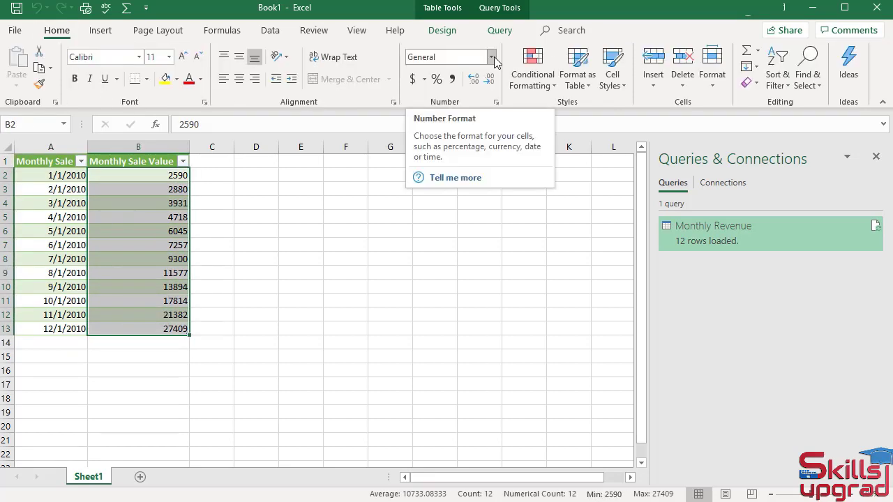
{"action": "left_click", "coordinate": [491, 57]}
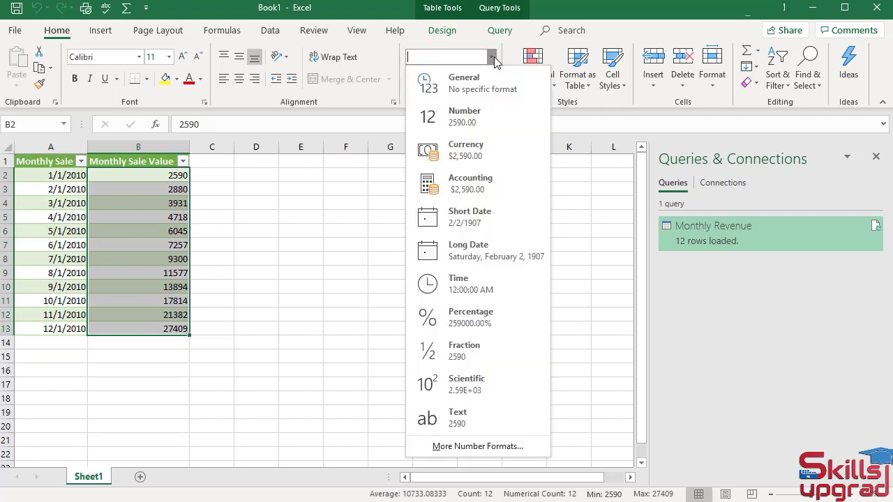
{"action": "left_click", "coordinate": [486, 153]}
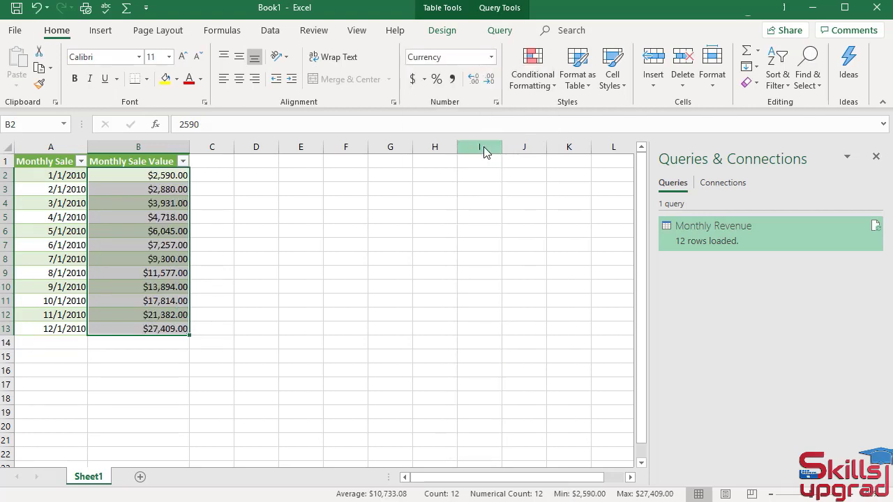
{"action": "left_click", "coordinate": [488, 83]}
{"action": "left_click", "coordinate": [488, 83]}
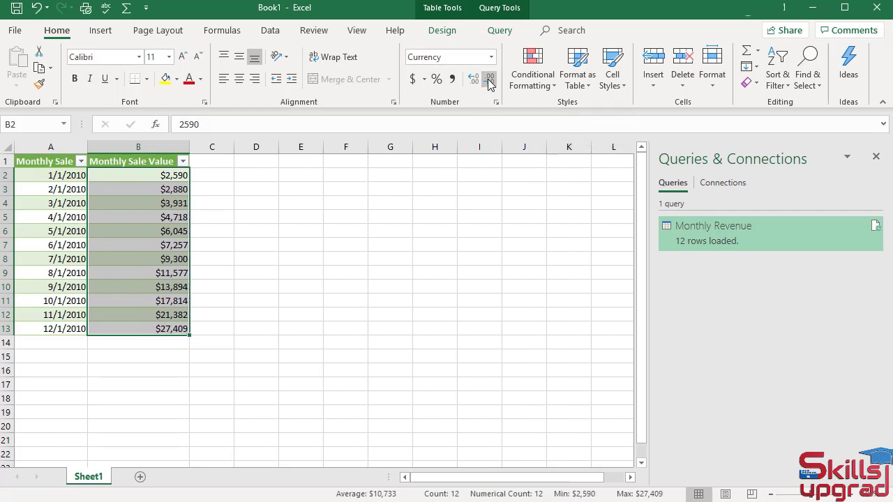
{"action": "left_click", "coordinate": [342, 246]}
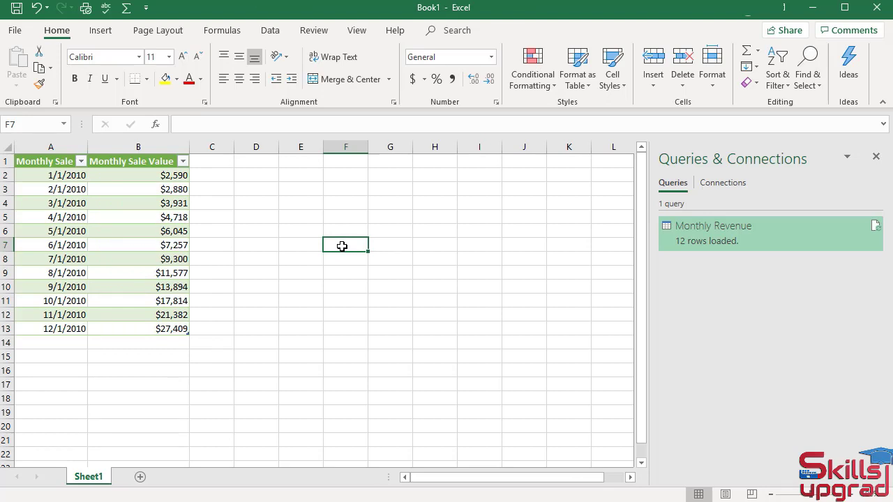
{"action": "left_click", "coordinate": [184, 177]}
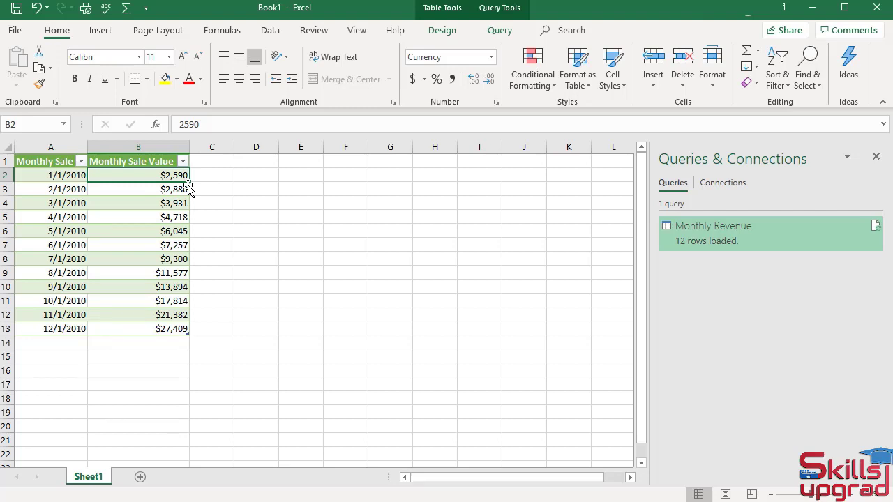
{"action": "left_click", "coordinate": [76, 329]}
{"action": "left_click", "coordinate": [161, 329]}
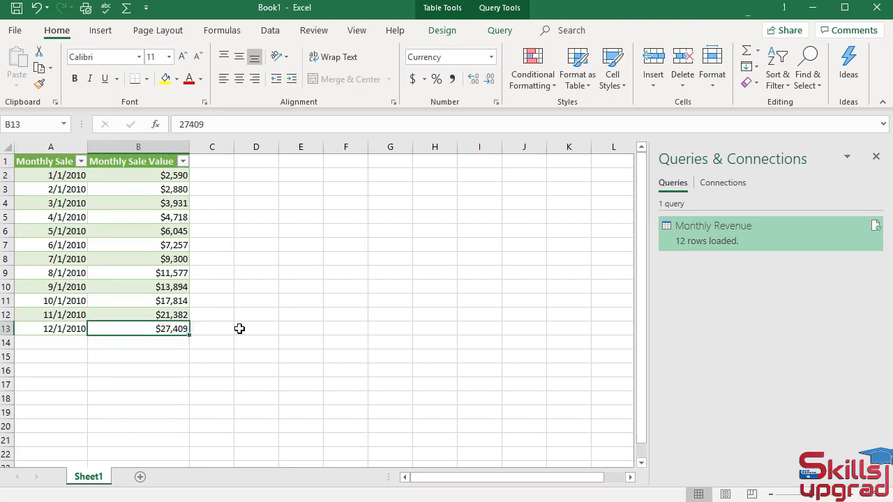